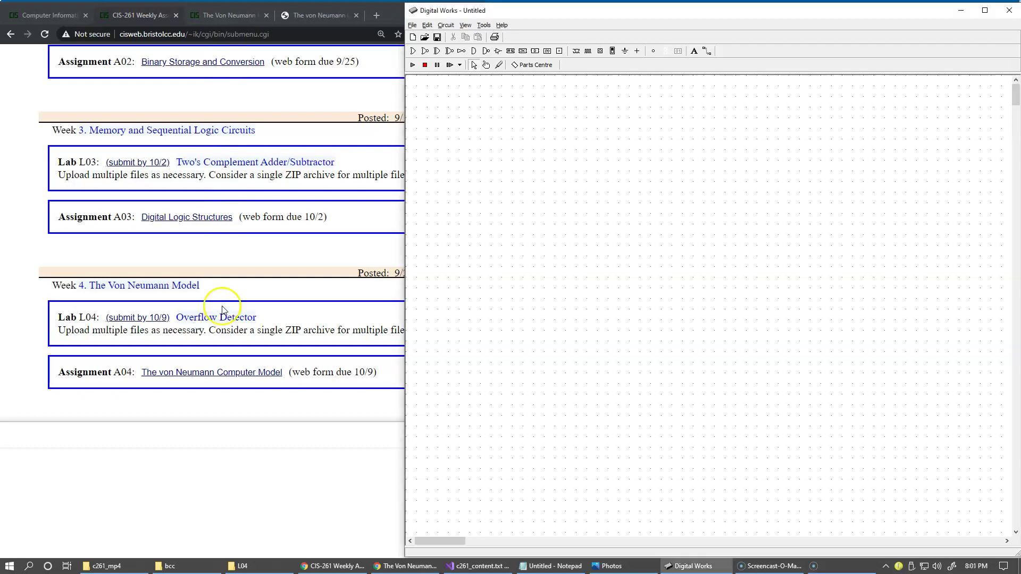
Step: Open the Von Neumann Model week page showing the Overflow Detection handout index
{"action": "left_click", "coordinate": [155, 287]}
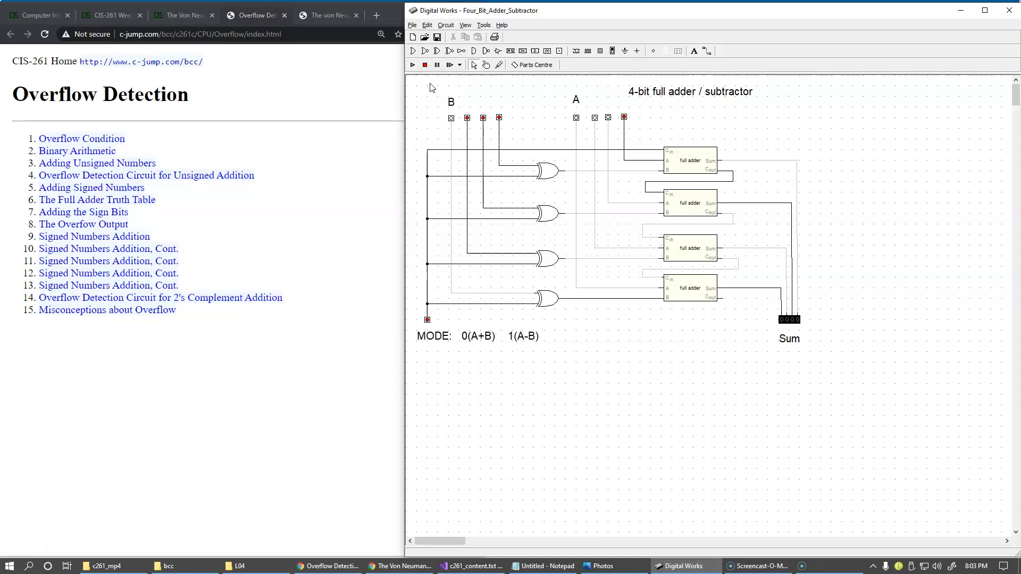
Step: Show the '1. Overflow Condition' handout page with the circuit window brought forward
{"action": "left_click", "coordinate": [107, 140]}
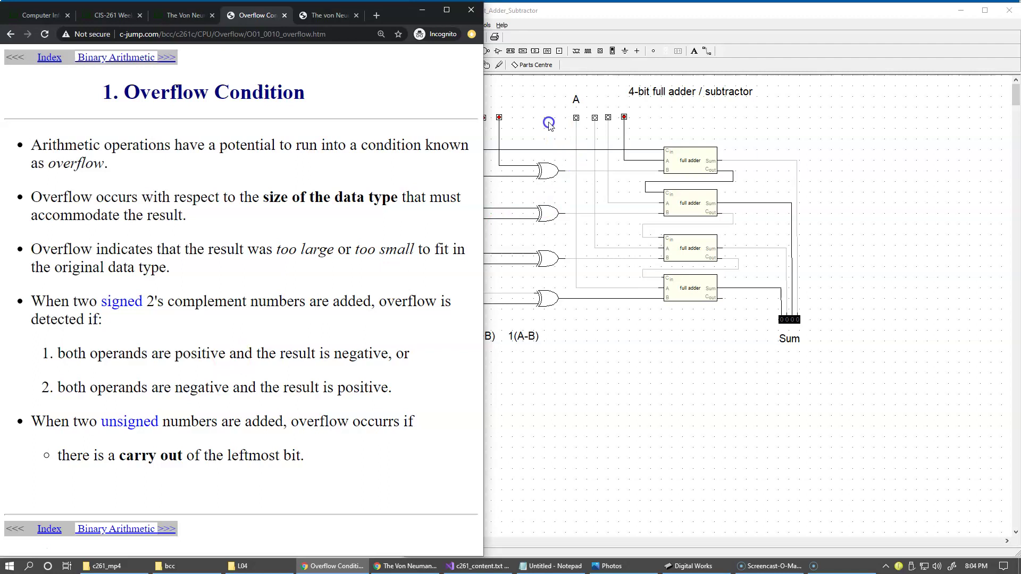
{"action": "left_click", "coordinate": [528, 108]}
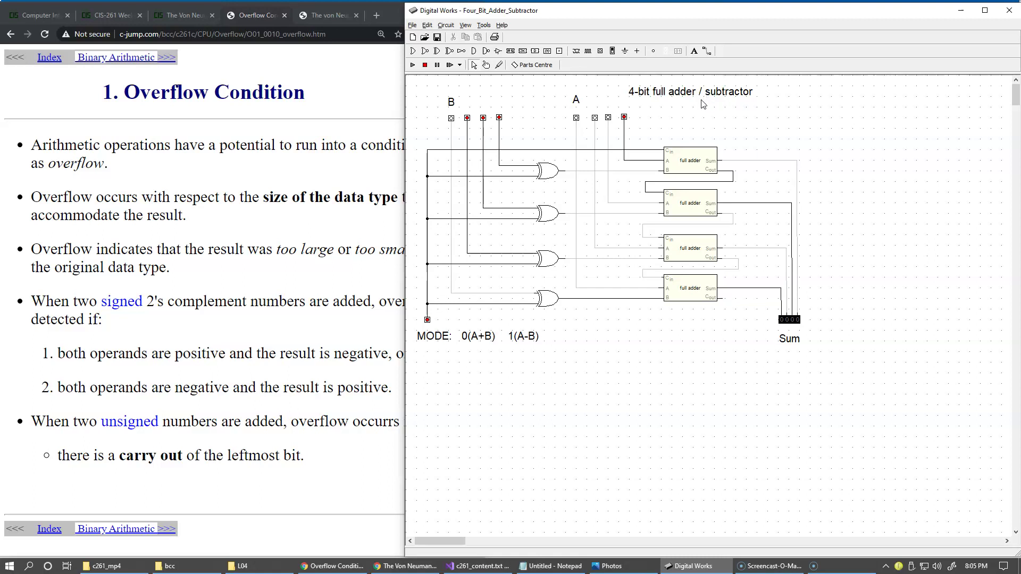
Step: Start simulating the circuit and switch to the hand tool
{"action": "left_click", "coordinate": [698, 112]}
{"action": "left_click", "coordinate": [412, 65]}
{"action": "left_click", "coordinate": [486, 65]}
Step: Toggle the B and A input switches to three bits each and set MODE to 0 for addition
{"action": "left_click", "coordinate": [541, 215]}
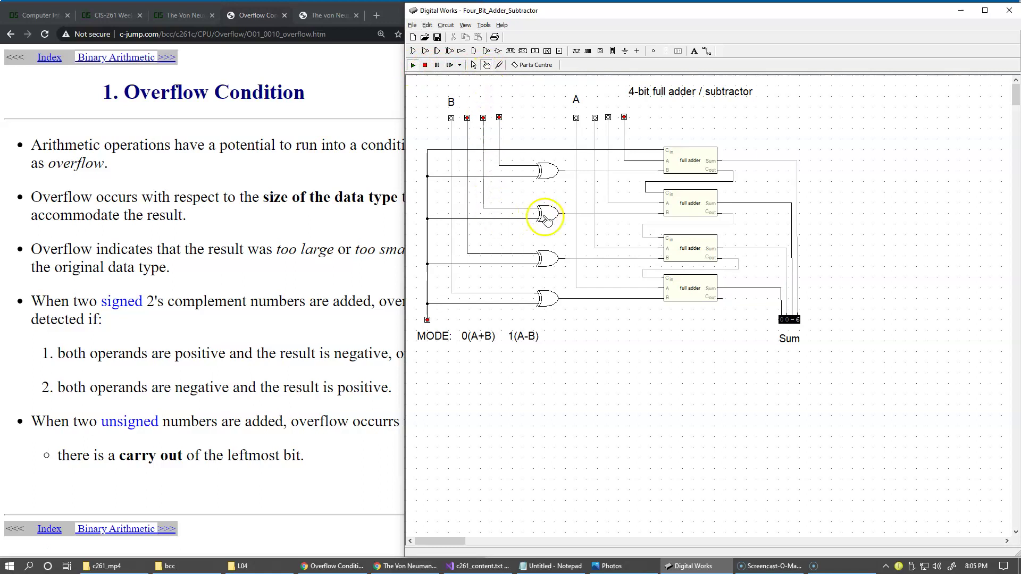
{"action": "left_click", "coordinate": [468, 119]}
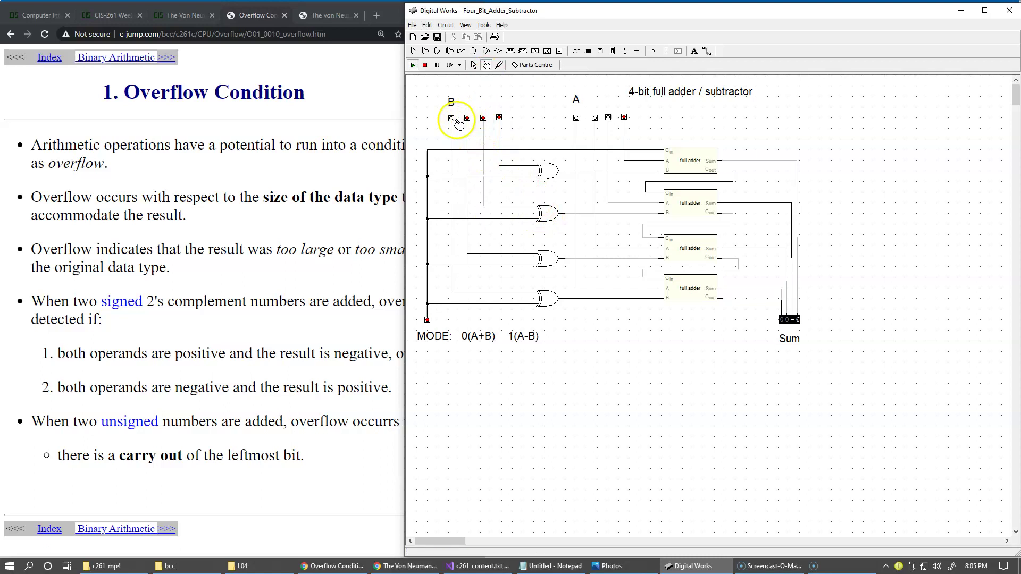
{"action": "left_click", "coordinate": [484, 118]}
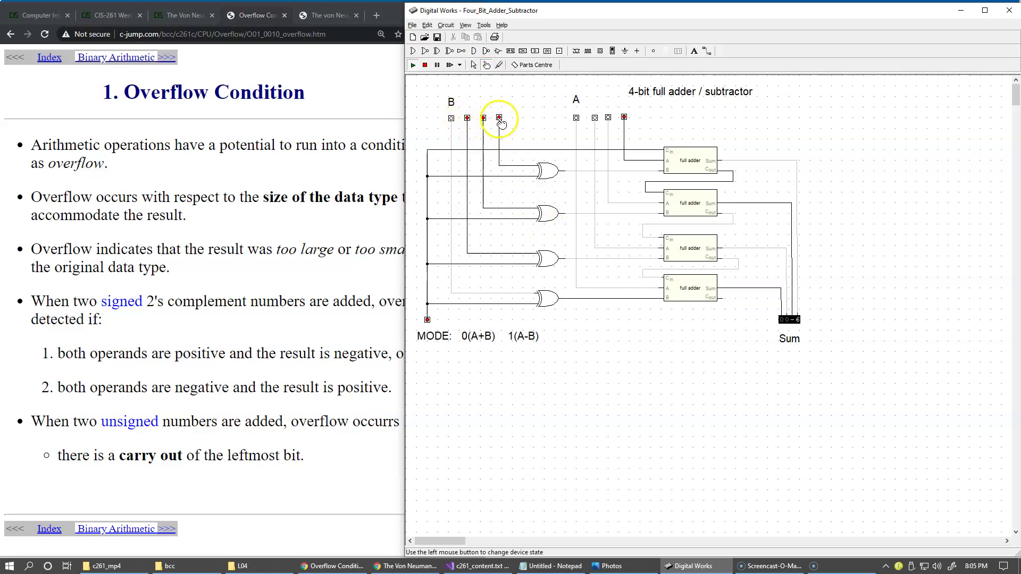
{"action": "left_click", "coordinate": [468, 118]}
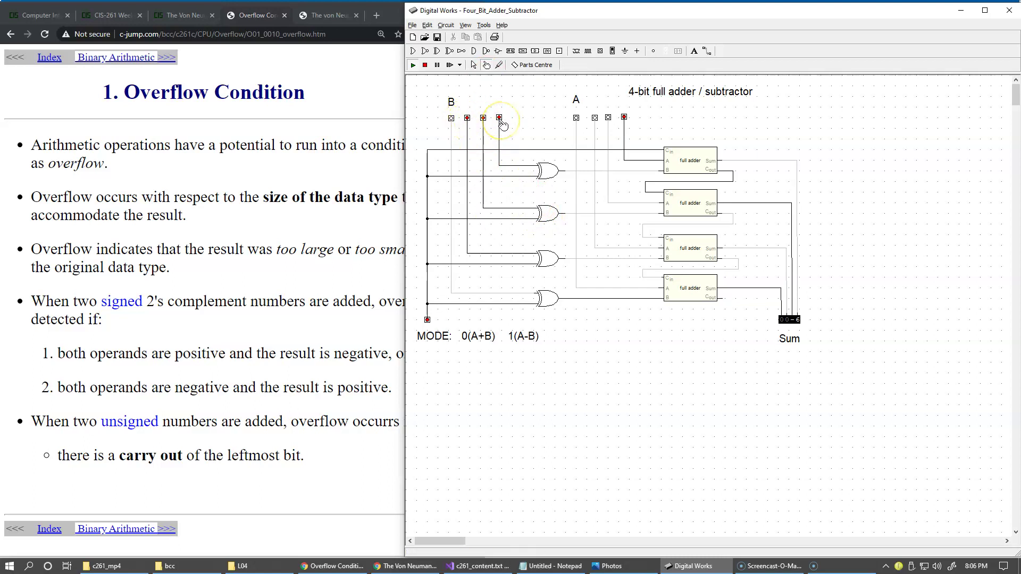
{"action": "left_click", "coordinate": [483, 118]}
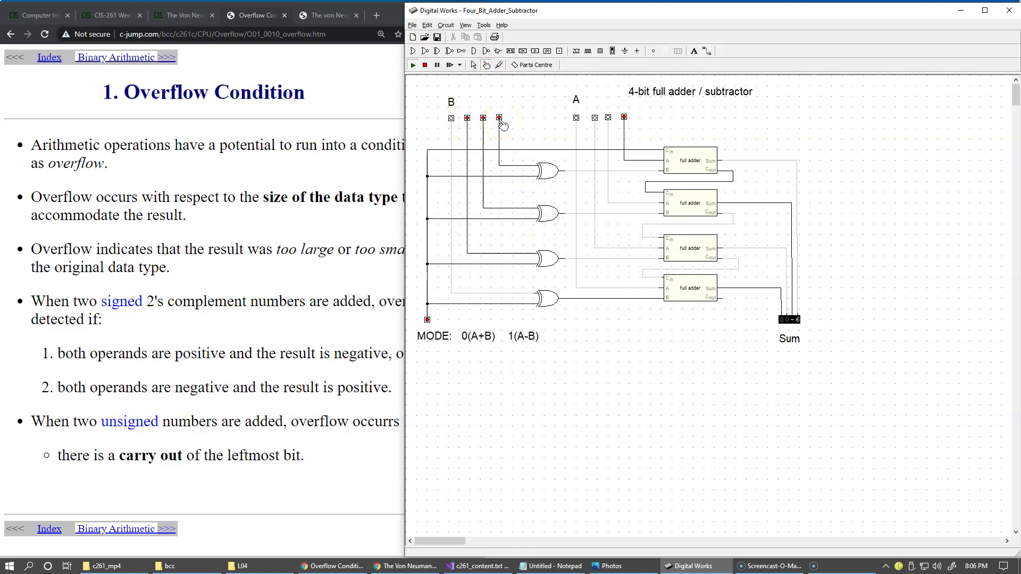
{"action": "left_click", "coordinate": [594, 118]}
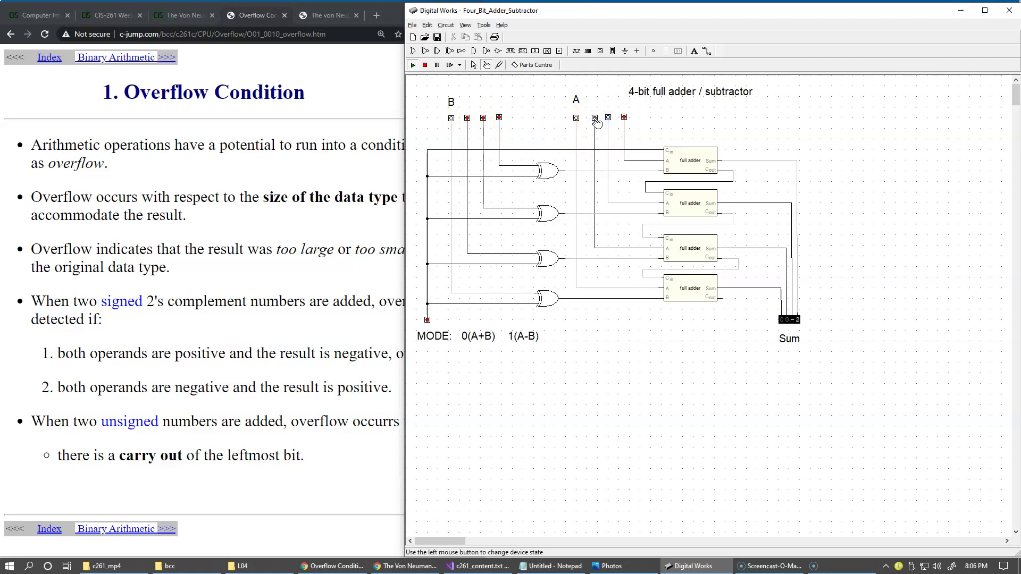
{"action": "left_click", "coordinate": [608, 118]}
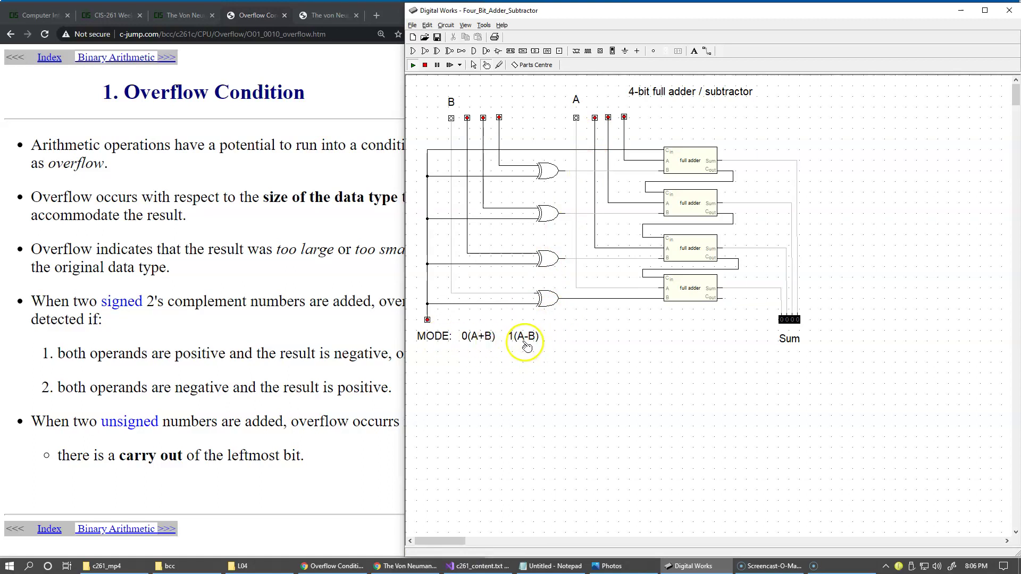
{"action": "left_click", "coordinate": [429, 320]}
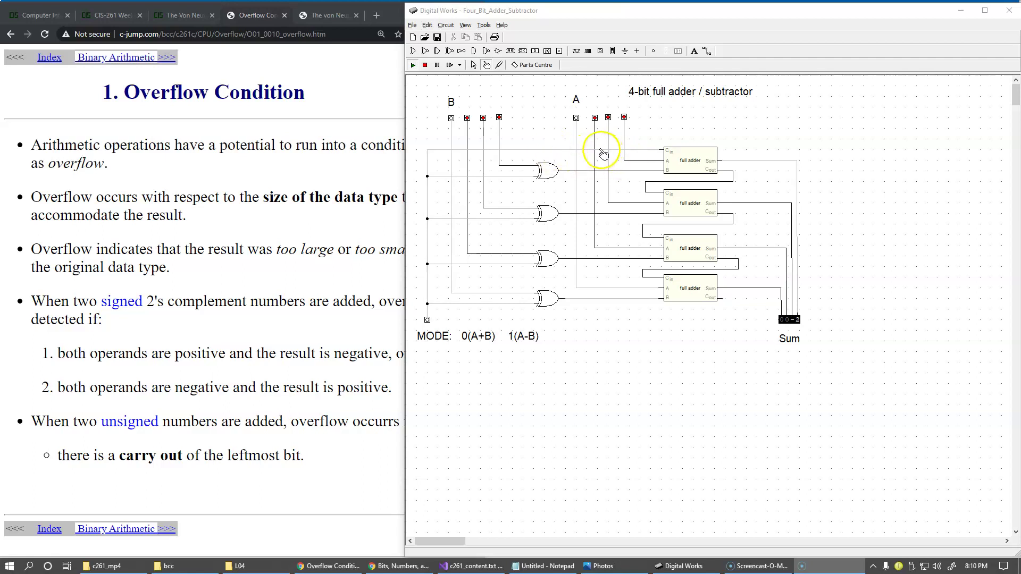
Step: Clear the lit B and A bits (second through fourth) so Sum reads 0000
{"action": "left_click", "coordinate": [467, 117]}
{"action": "left_click", "coordinate": [467, 118]}
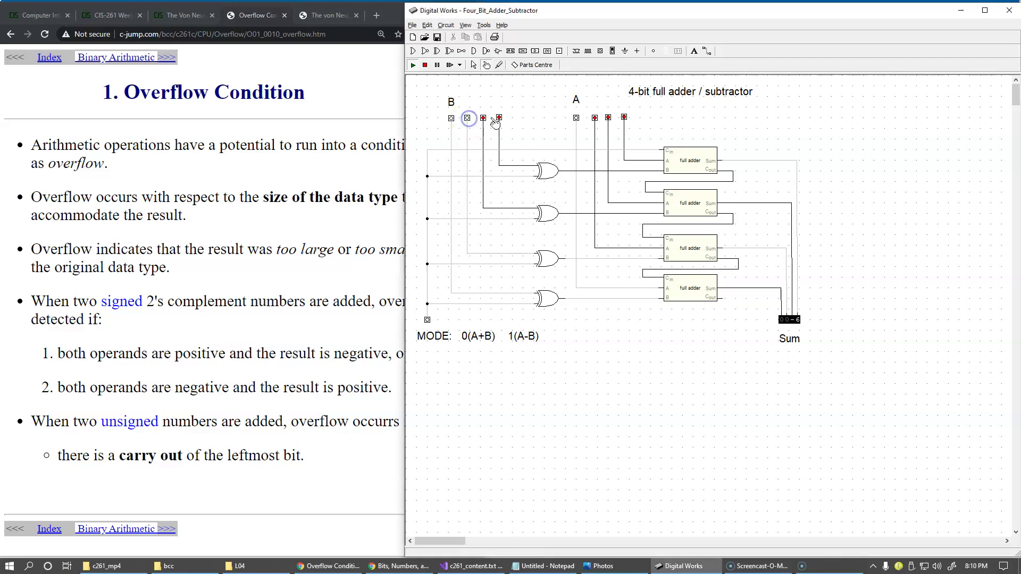
{"action": "left_click", "coordinate": [483, 118]}
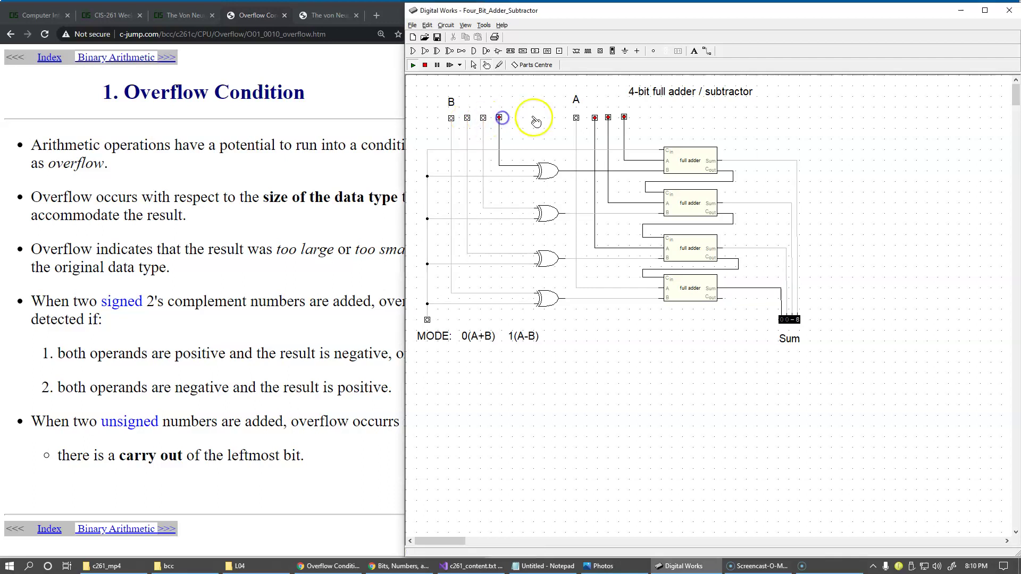
{"action": "left_click", "coordinate": [499, 118]}
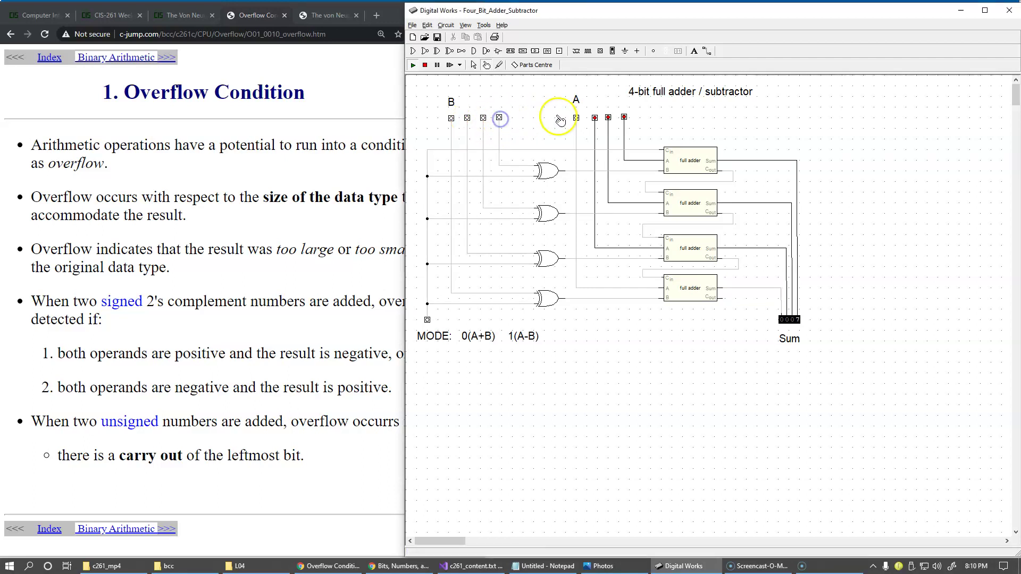
{"action": "left_click", "coordinate": [594, 117]}
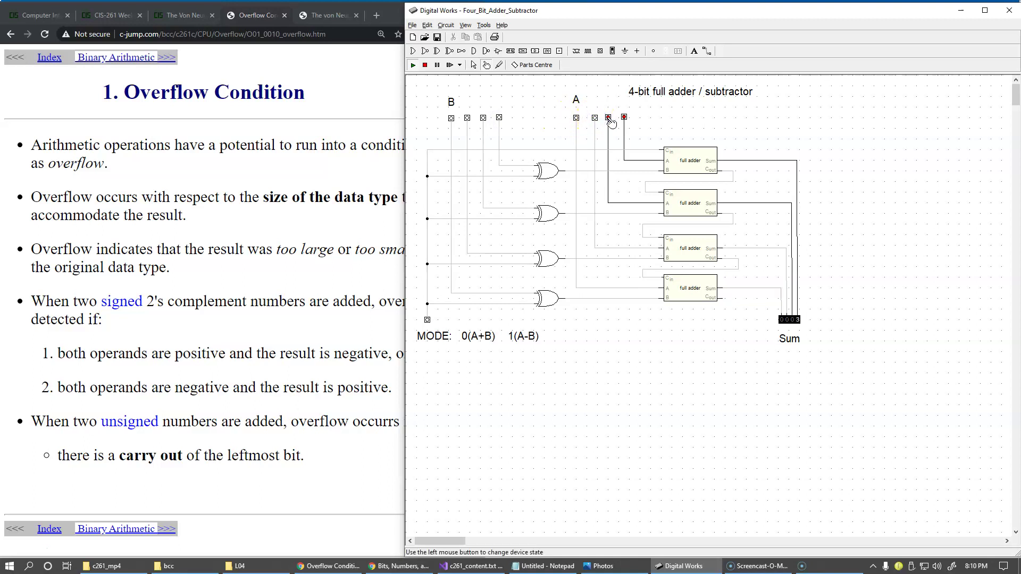
{"action": "left_click", "coordinate": [608, 118]}
{"action": "left_click", "coordinate": [624, 117]}
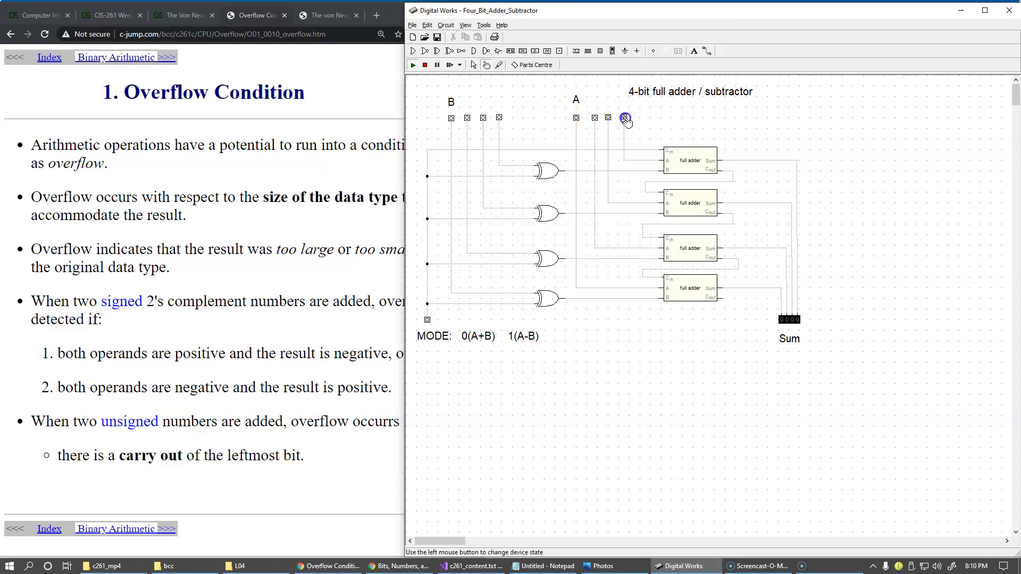
Step: Switch on B's leftmost bit and all four A bits, making Sum read 0007
{"action": "left_click", "coordinate": [450, 118]}
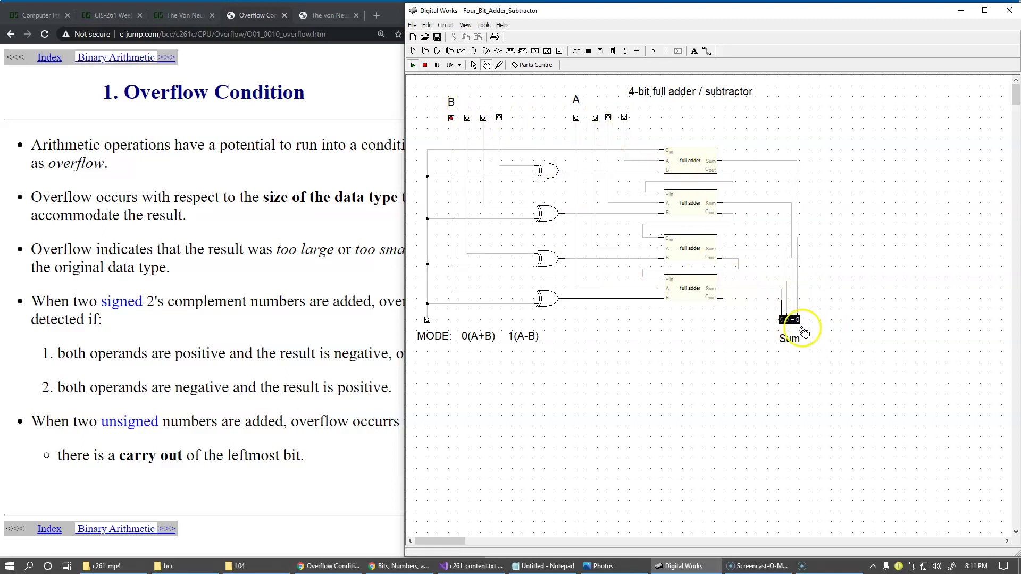
{"action": "left_click", "coordinate": [451, 118]}
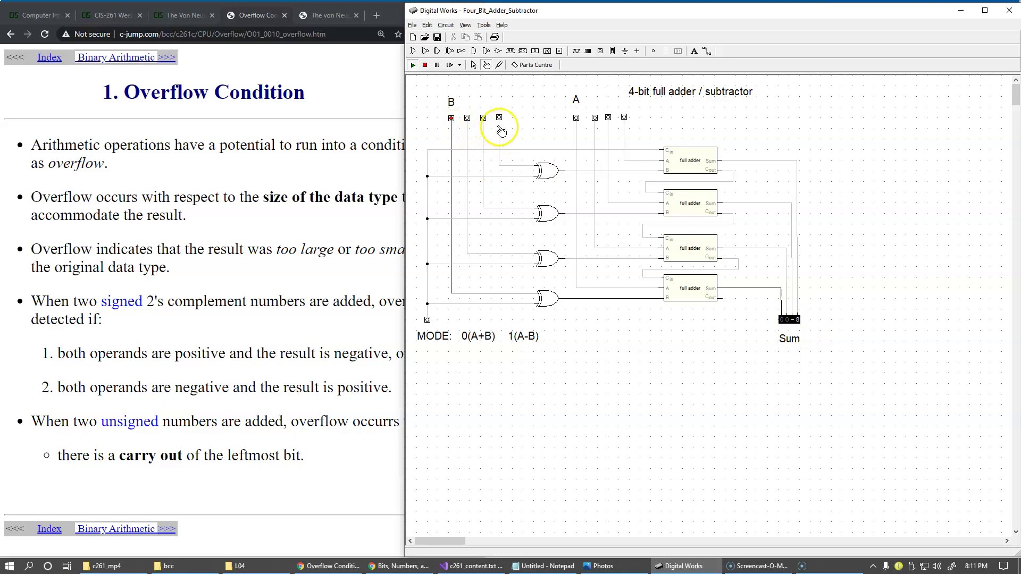
{"action": "left_click", "coordinate": [451, 118]}
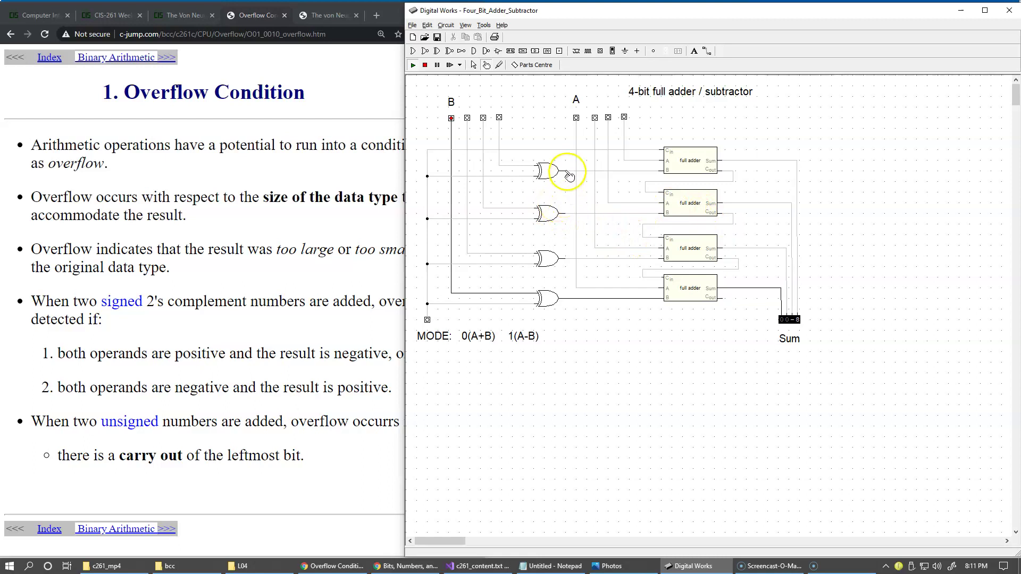
{"action": "left_click", "coordinate": [578, 121]}
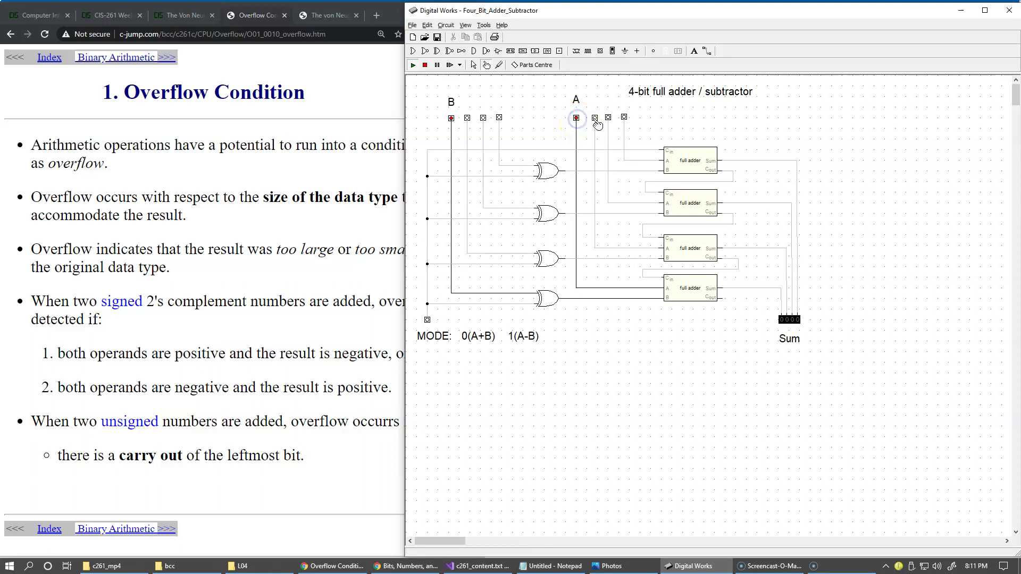
{"action": "left_click", "coordinate": [595, 119]}
{"action": "left_click", "coordinate": [609, 119]}
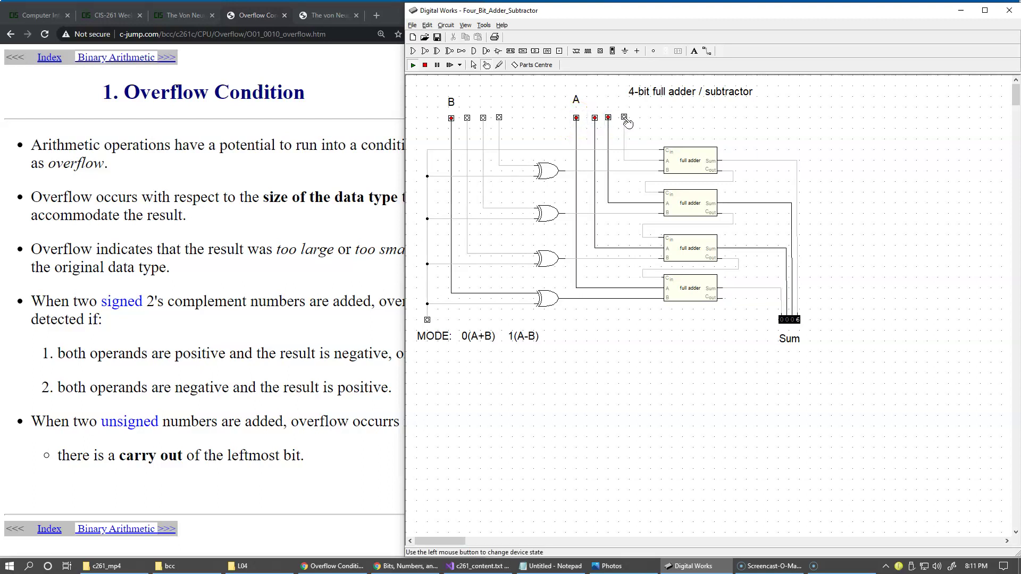
{"action": "left_click", "coordinate": [627, 120]}
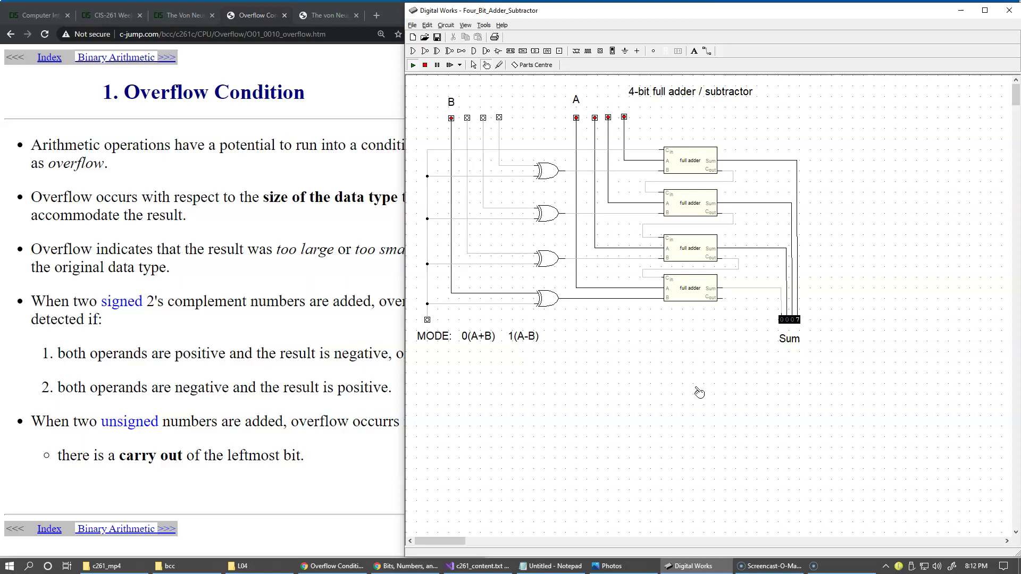
Step: Open the Binary Arithmetic handout page and narrow the circuit window to reveal more of it
{"action": "left_click", "coordinate": [260, 180]}
{"action": "left_click", "coordinate": [141, 60]}
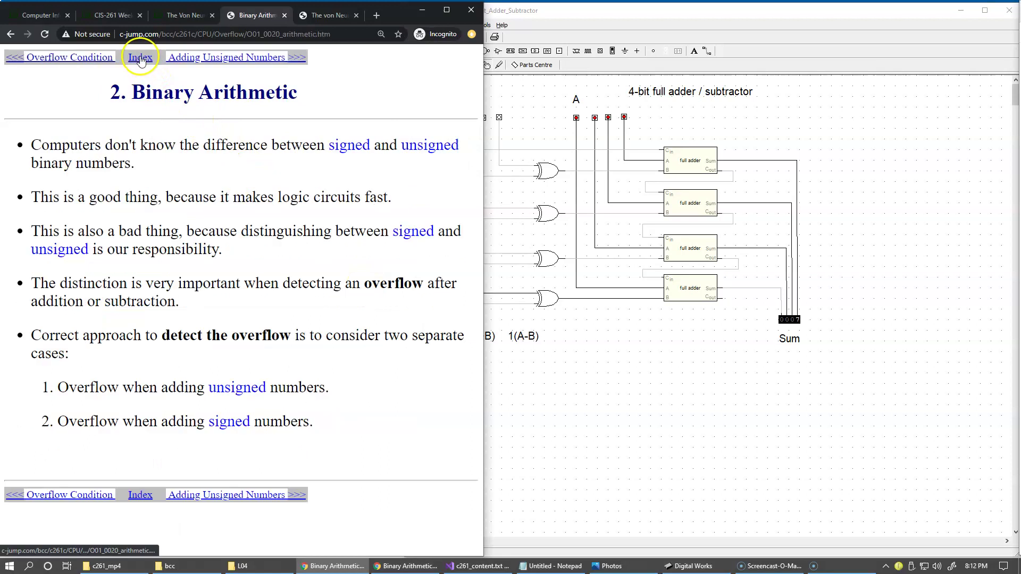
{"action": "left_click", "coordinate": [610, 362]}
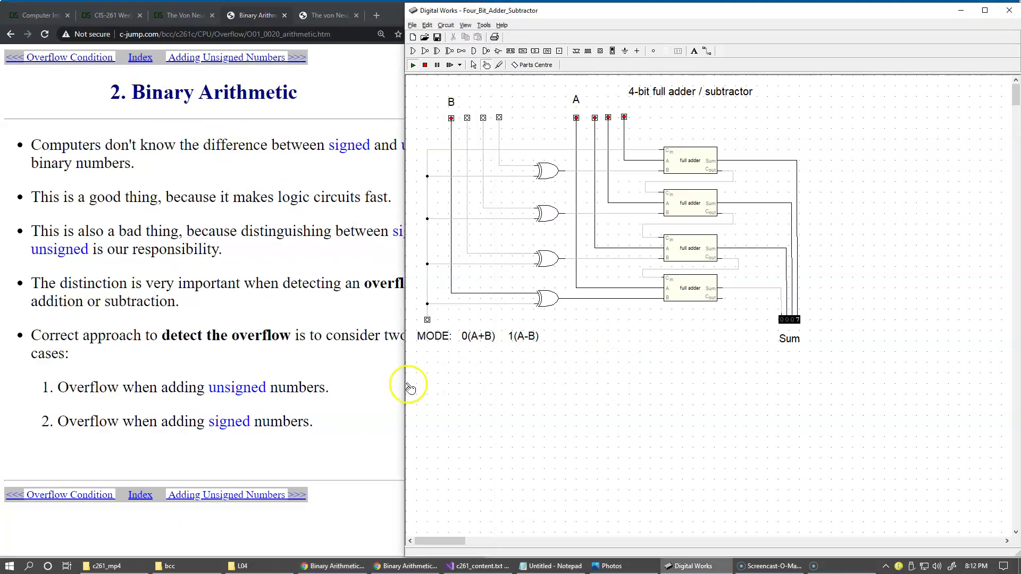
{"action": "left_click_drag", "start_coordinate": [404, 385], "coordinate": [478, 385]}
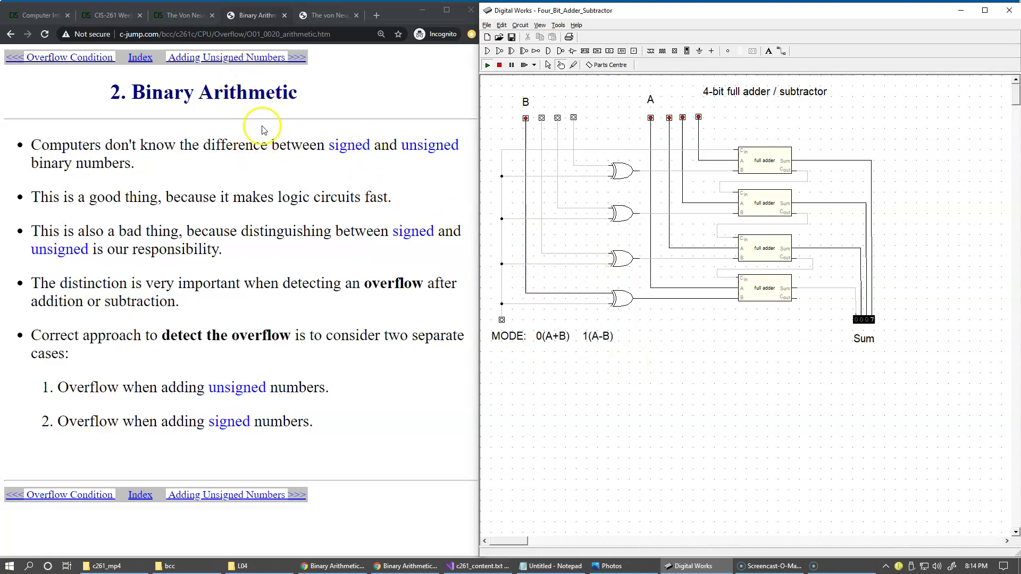
Step: On the Adding Unsigned Numbers page, highlight 'carry out' in the overflow rule, then turn on B's first bit
{"action": "left_click", "coordinate": [218, 57]}
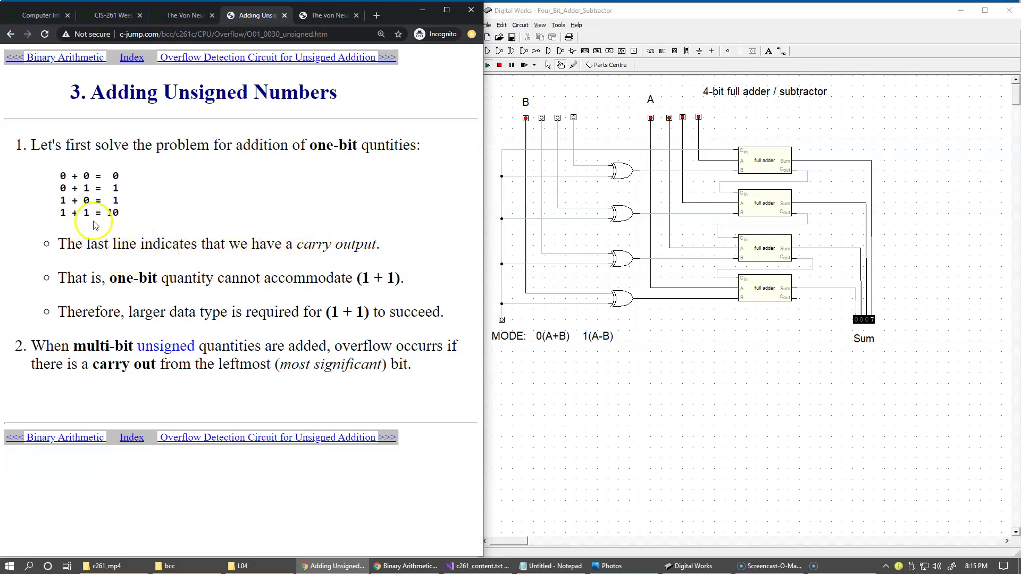
{"action": "mouse_move", "coordinate": [112, 214]}
{"action": "left_mouse_down"}
{"action": "mouse_move", "coordinate": [125, 218]}
{"action": "mouse_move", "coordinate": [117, 197]}
{"action": "mouse_move", "coordinate": [111, 212]}
{"action": "left_mouse_up"}
{"action": "left_click", "coordinate": [113, 209]}
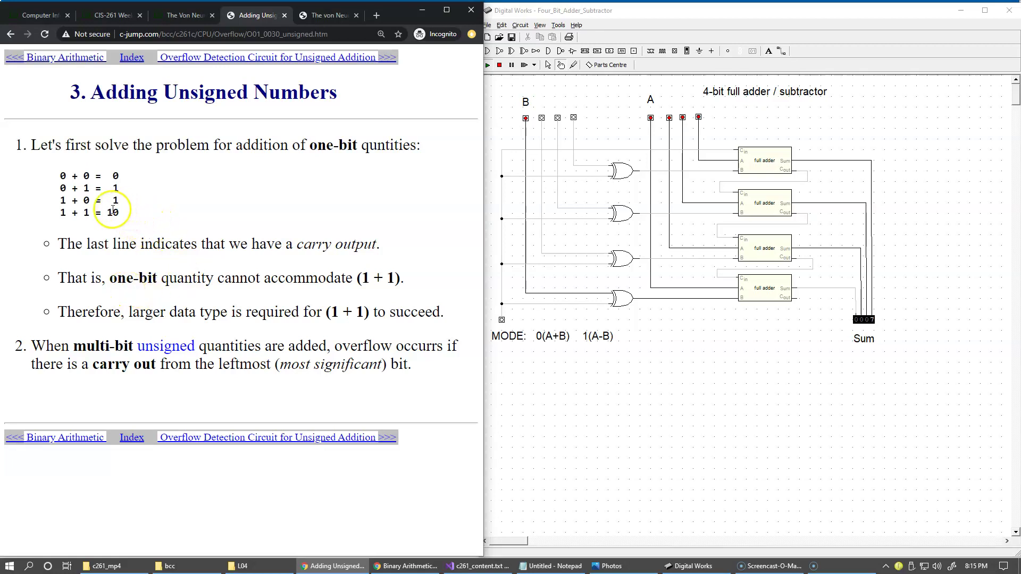
{"action": "left_click_drag", "start_coordinate": [113, 210], "coordinate": [120, 211]}
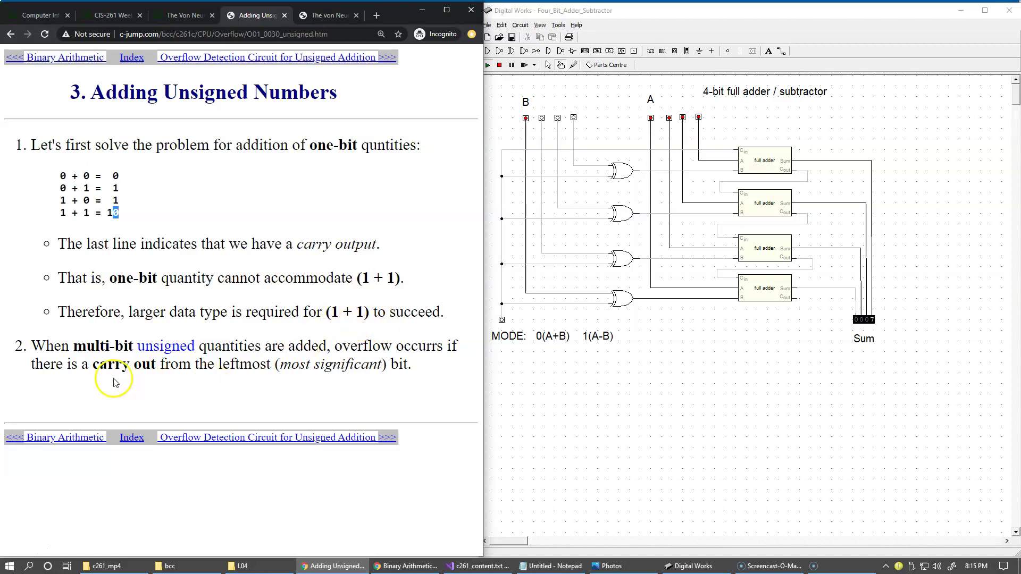
{"action": "left_click_drag", "start_coordinate": [94, 365], "coordinate": [155, 365]}
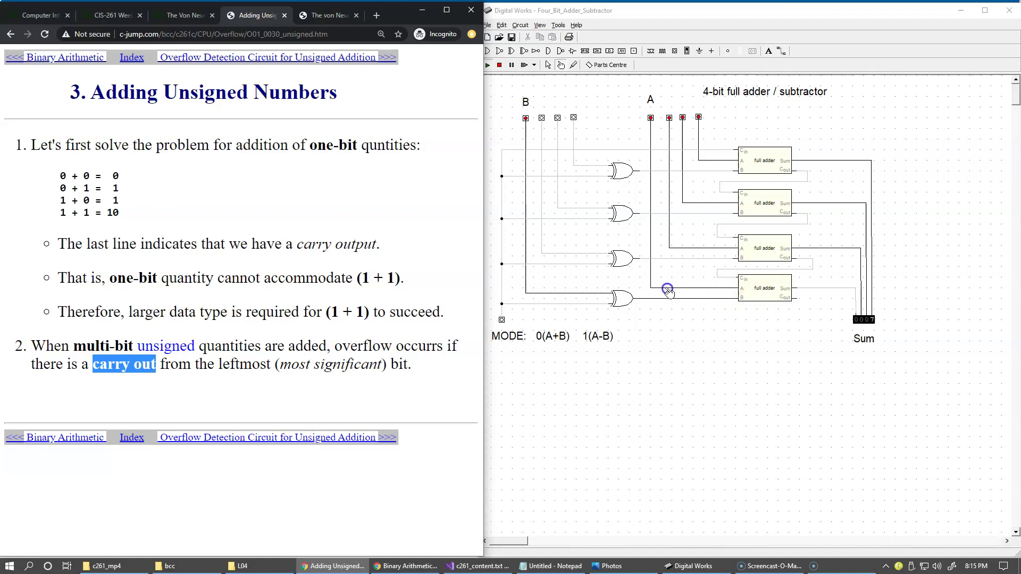
{"action": "left_click", "coordinate": [525, 118]}
Step: Place an LED below the bottom full adder and wire that adder's carry-out to it
{"action": "left_click", "coordinate": [321, 136]}
{"action": "left_click", "coordinate": [737, 19]}
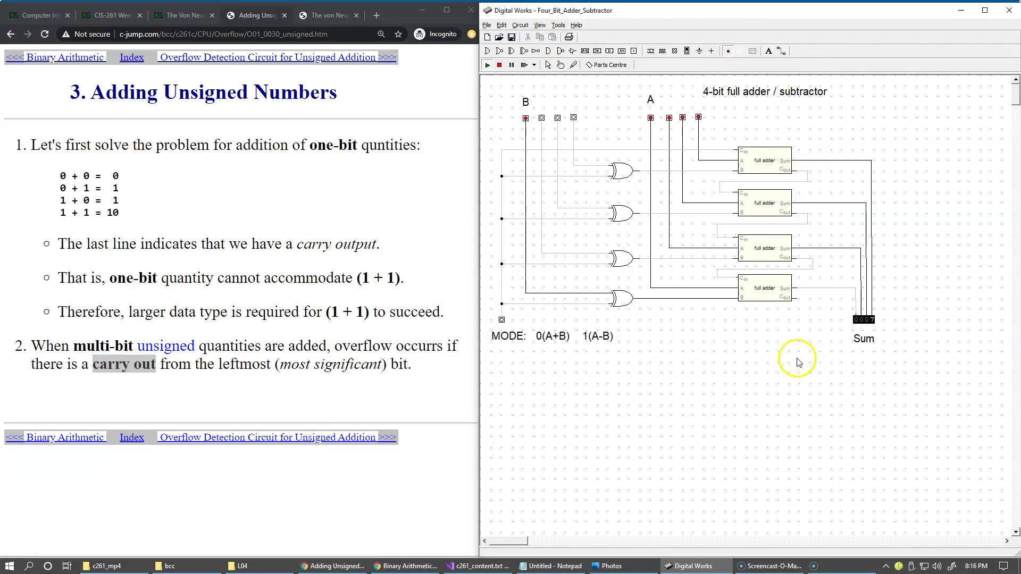
{"action": "left_click", "coordinate": [815, 366]}
{"action": "left_click", "coordinate": [781, 51]}
{"action": "left_click", "coordinate": [817, 296]}
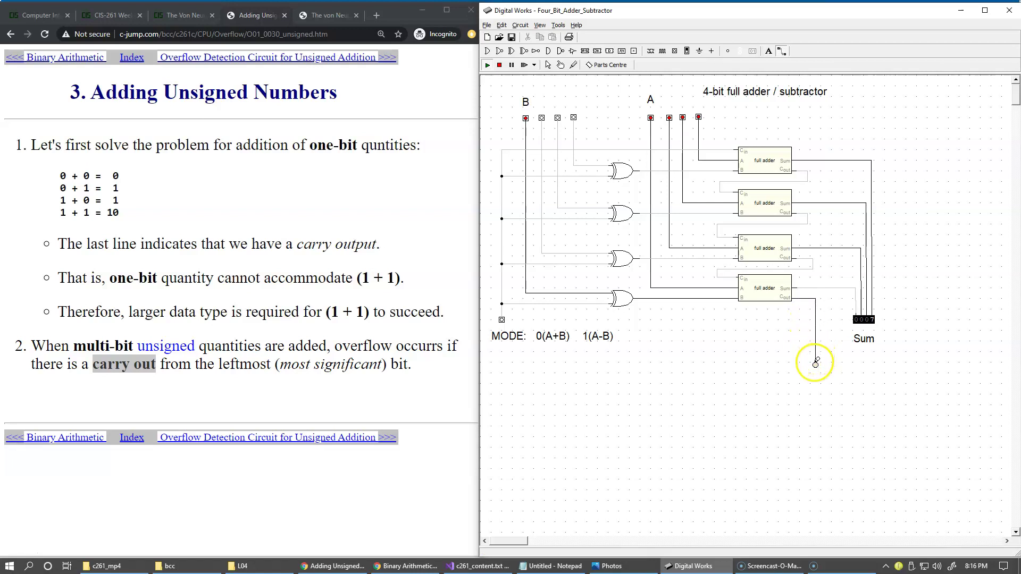
{"action": "left_click", "coordinate": [816, 363]}
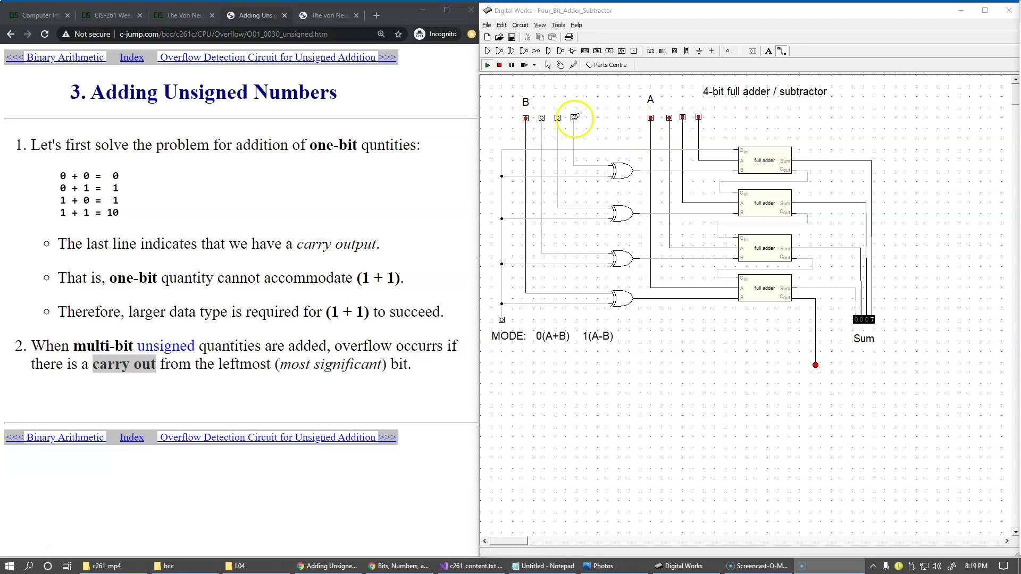
{"action": "left_click", "coordinate": [525, 118]}
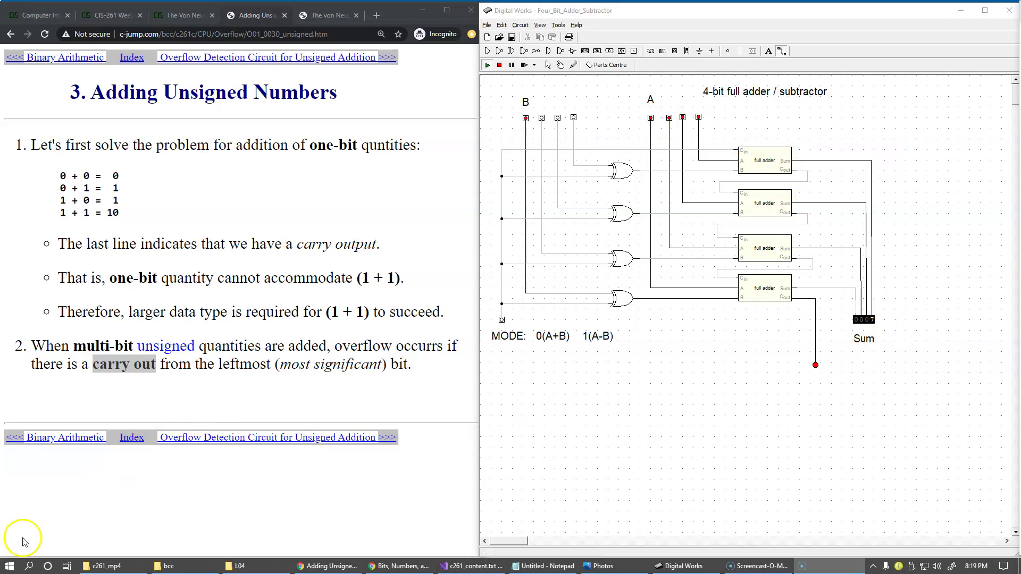
Step: Launch Calculator in Programmer mode and reduce the word size from QWORD to BYTE
{"action": "left_click", "coordinate": [10, 566]}
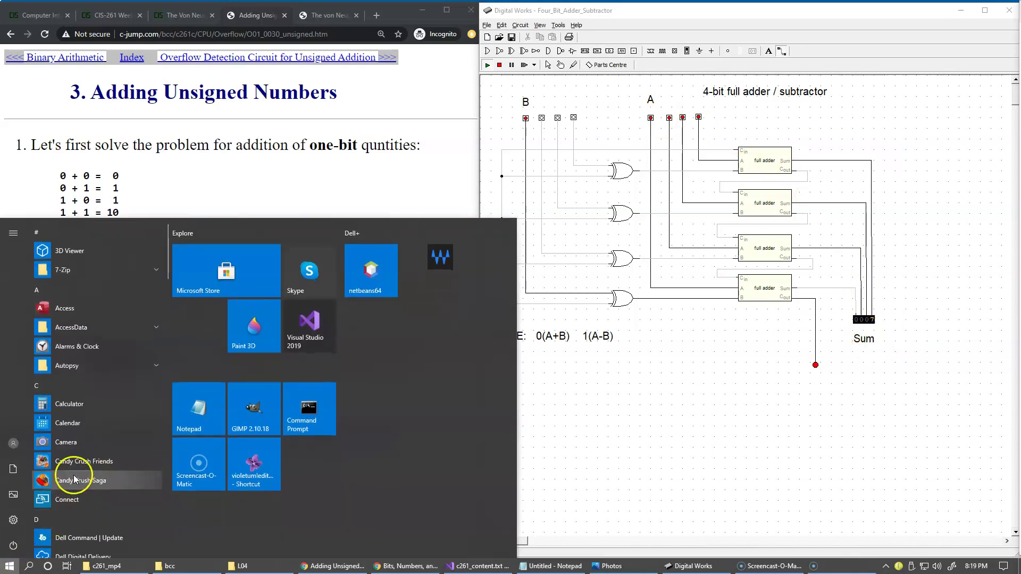
{"action": "left_click", "coordinate": [78, 404]}
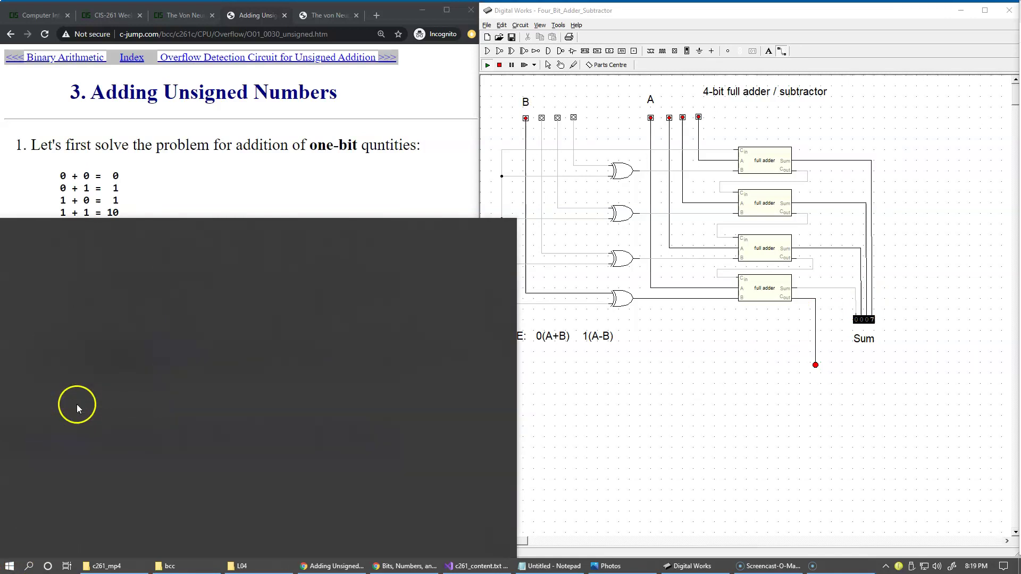
{"action": "left_click_drag", "start_coordinate": [463, 161], "coordinate": [519, 204]}
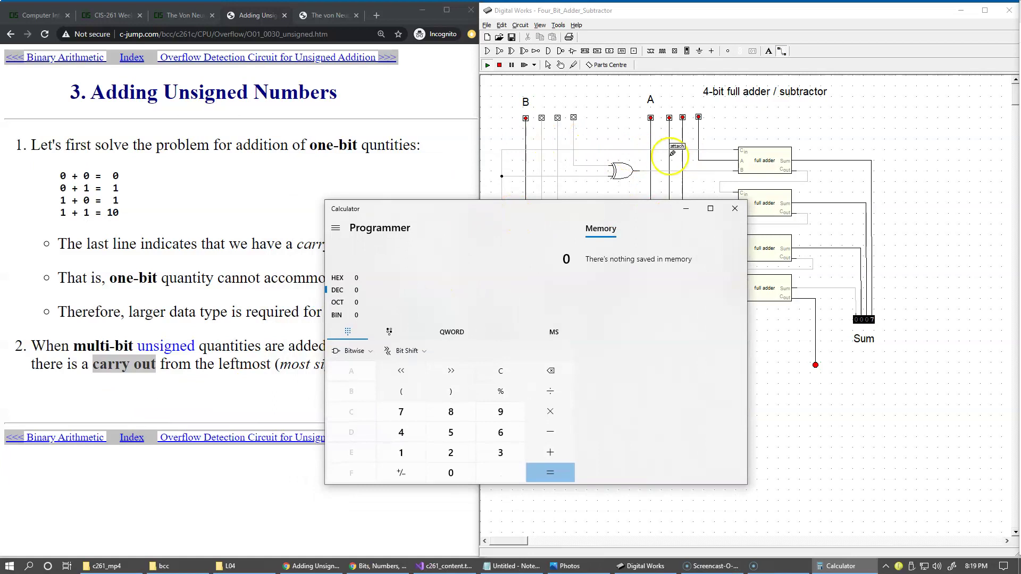
{"action": "left_click", "coordinate": [453, 332]}
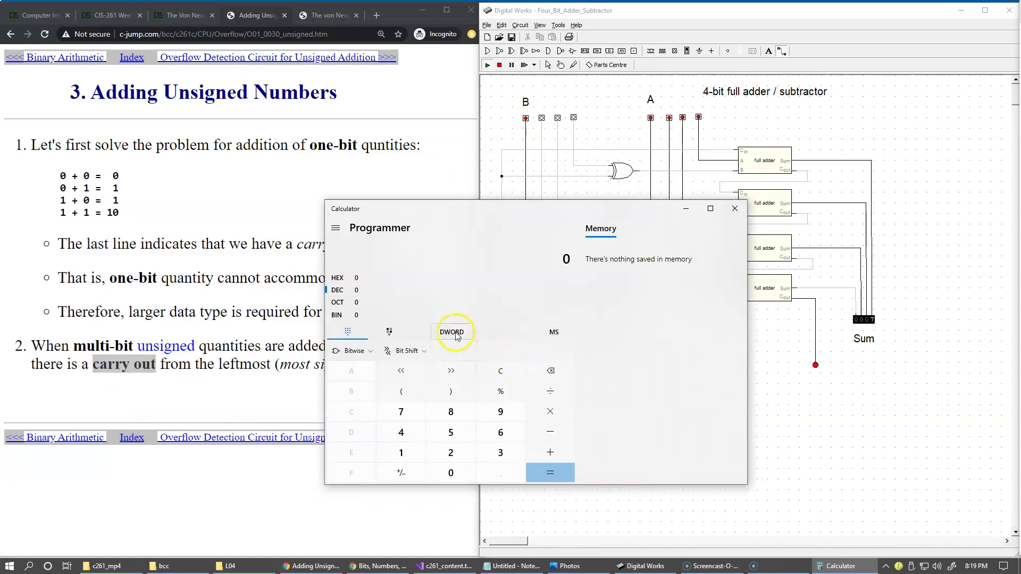
{"action": "left_click", "coordinate": [454, 334]}
{"action": "left_click", "coordinate": [456, 336]}
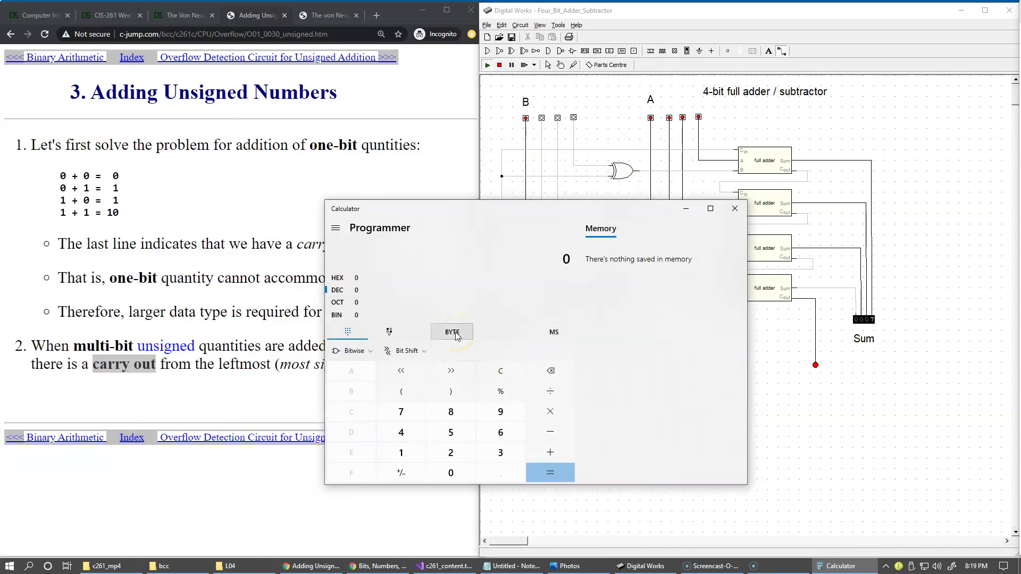
Step: Toggle bits on the bit keypad to show 23 (binary 0001 0111) and move Calculator left
{"action": "left_click", "coordinate": [388, 334]}
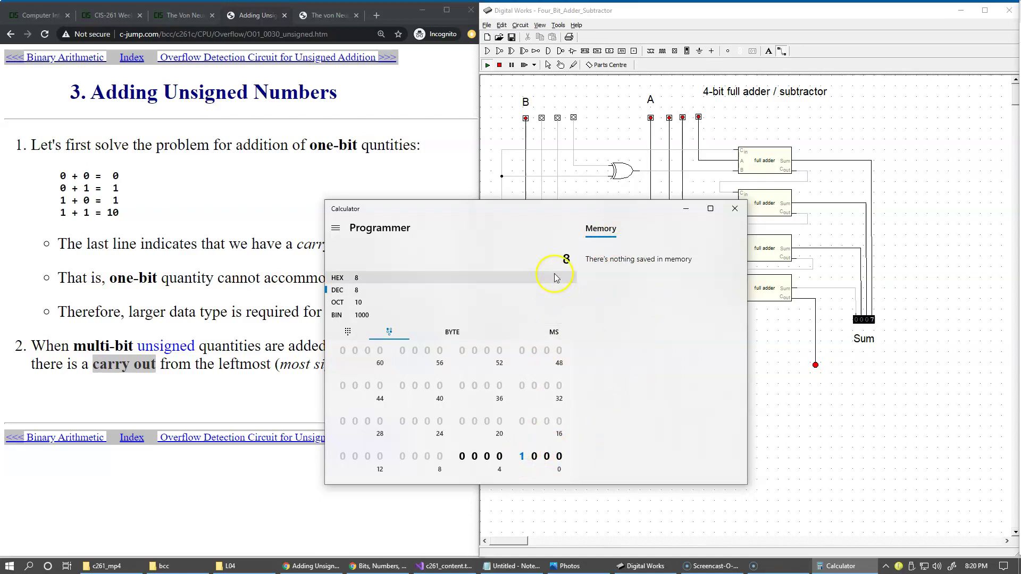
{"action": "left_click", "coordinate": [521, 458]}
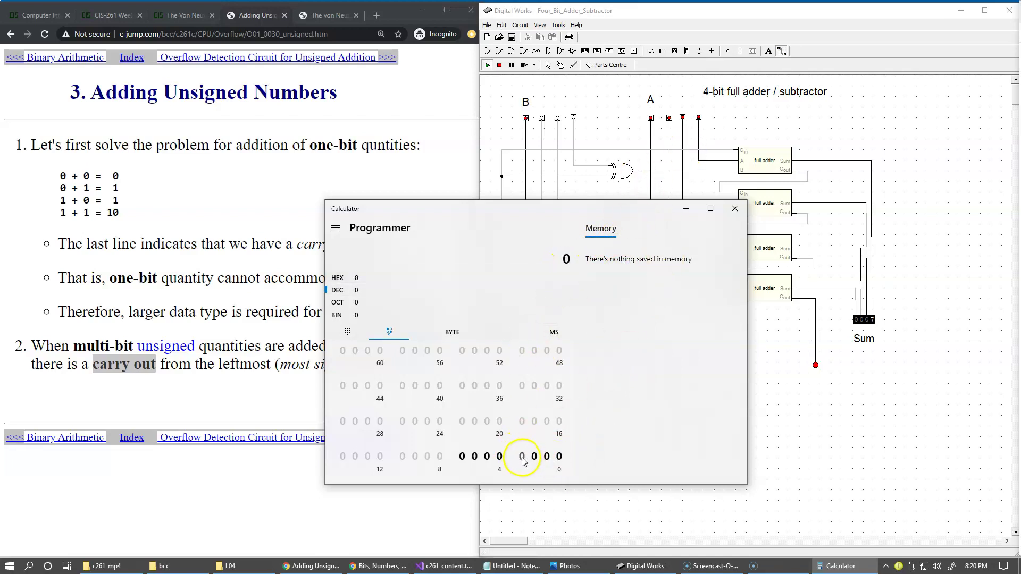
{"action": "left_click", "coordinate": [521, 456]}
{"action": "left_click", "coordinate": [534, 456]}
{"action": "left_click", "coordinate": [547, 456]}
{"action": "left_click", "coordinate": [558, 456]}
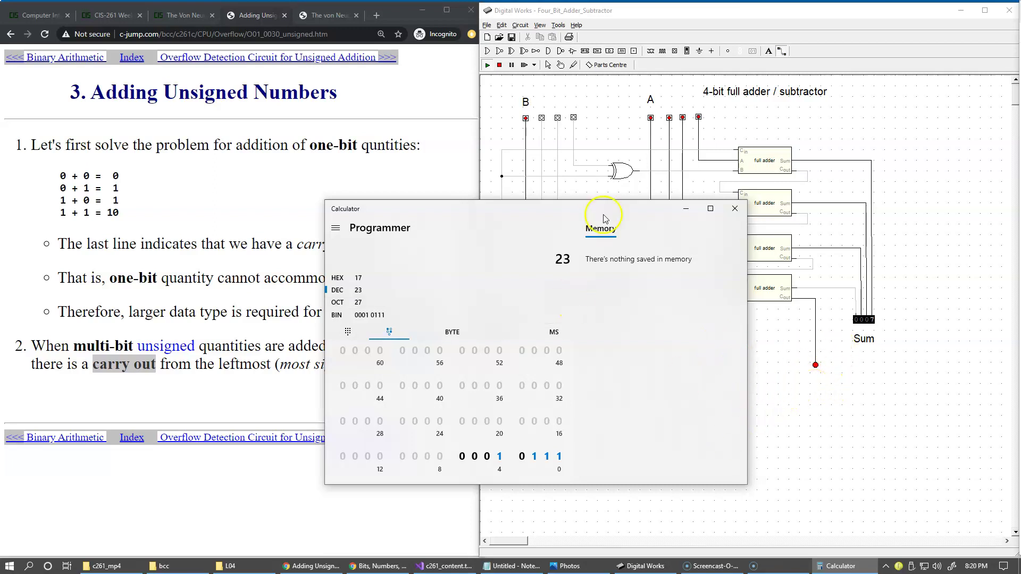
{"action": "left_click_drag", "start_coordinate": [611, 210], "coordinate": [330, 211]}
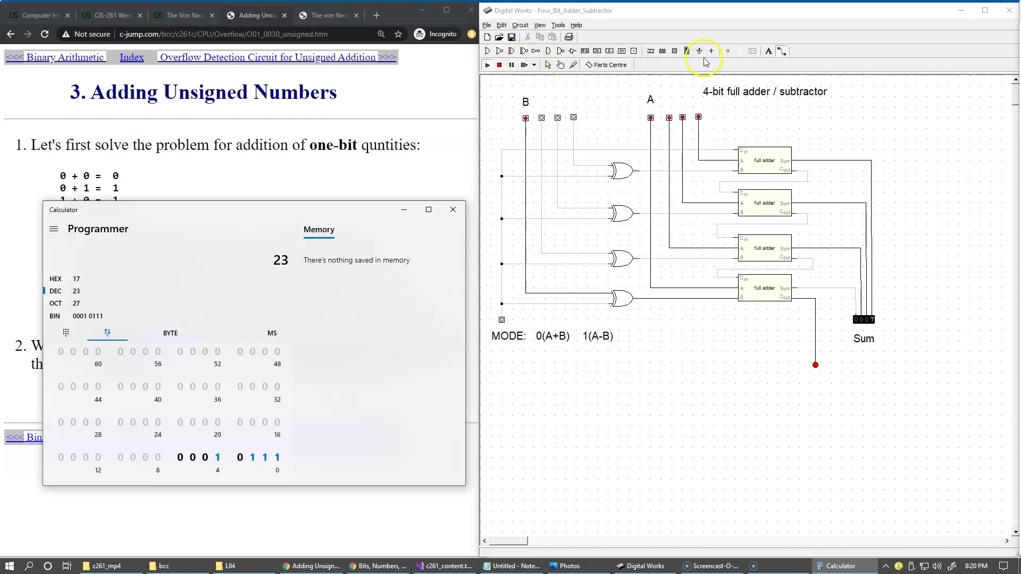
Step: Add a 14-point 'Unsigned Overflow' text label beneath the carry-out LED
{"action": "left_click", "coordinate": [768, 53]}
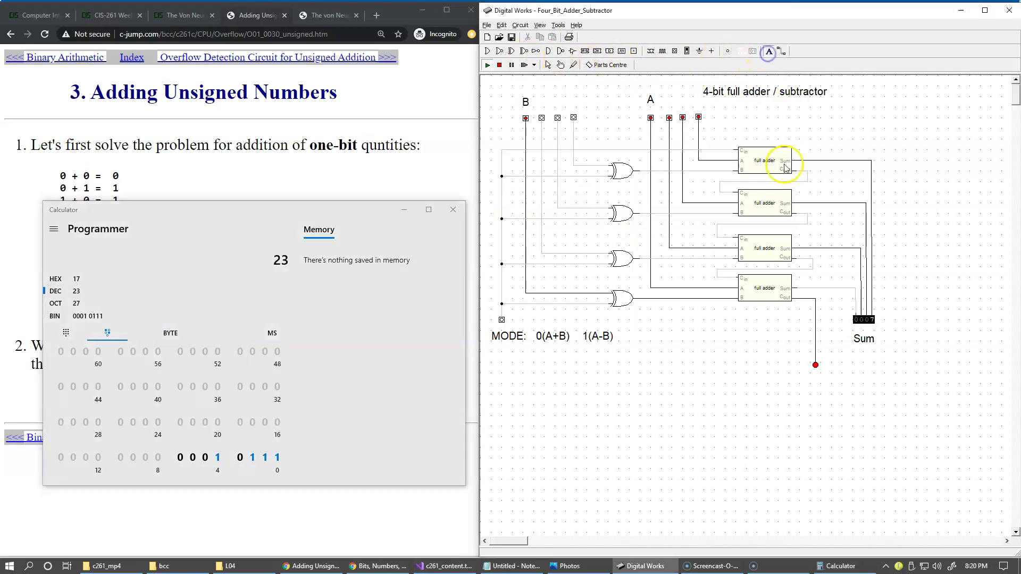
{"action": "left_click", "coordinate": [807, 382]}
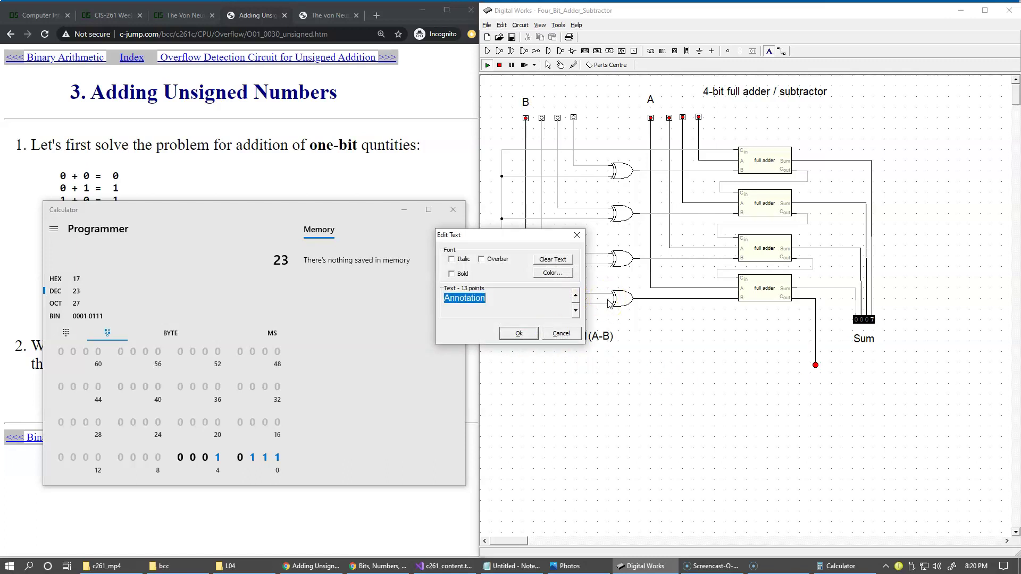
{"action": "left_click", "coordinate": [560, 302]}
{"action": "left_click", "coordinate": [578, 297]}
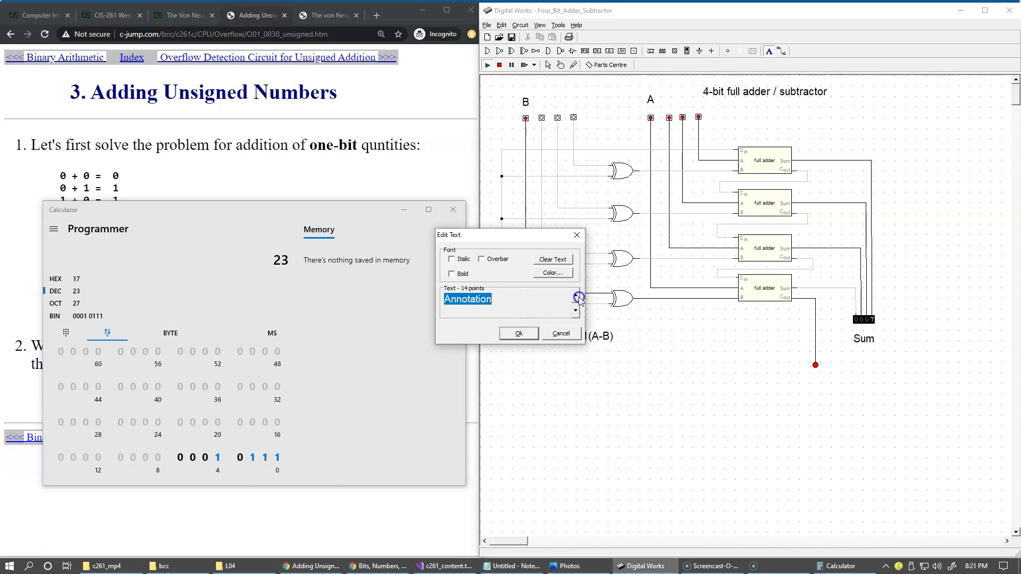
{"action": "type", "text": "Unsigned Overflow"}
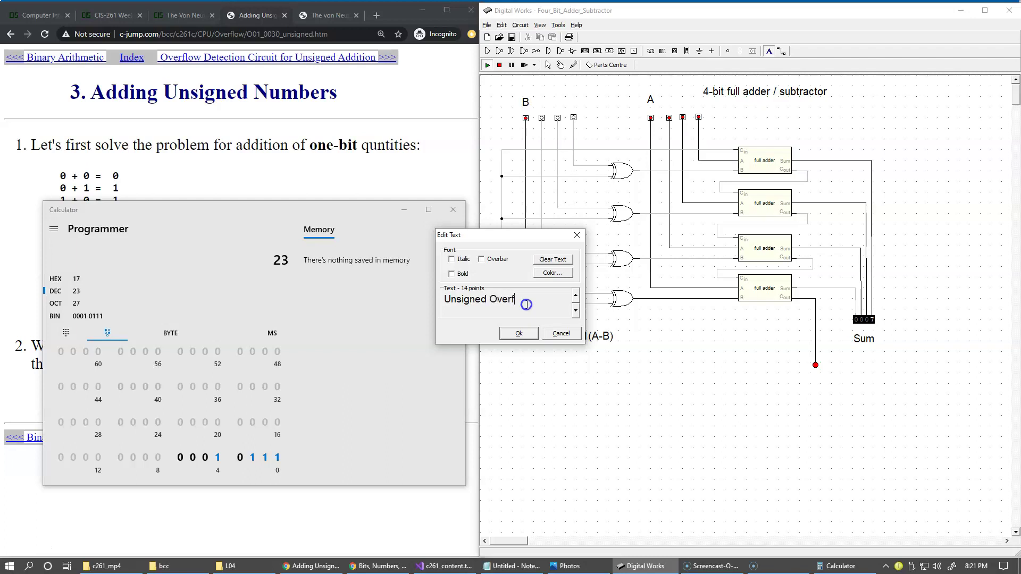
{"action": "left_click", "coordinate": [517, 334]}
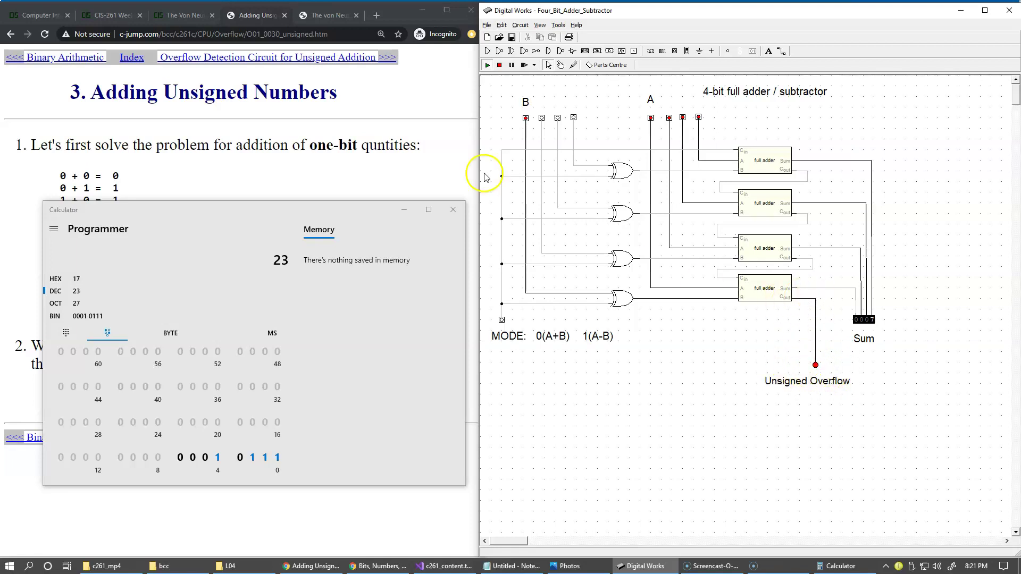
Step: Bring the Chrome handout forward and highlight the carry digit 1 in '1 + 1 = 10'
{"action": "left_click", "coordinate": [422, 163]}
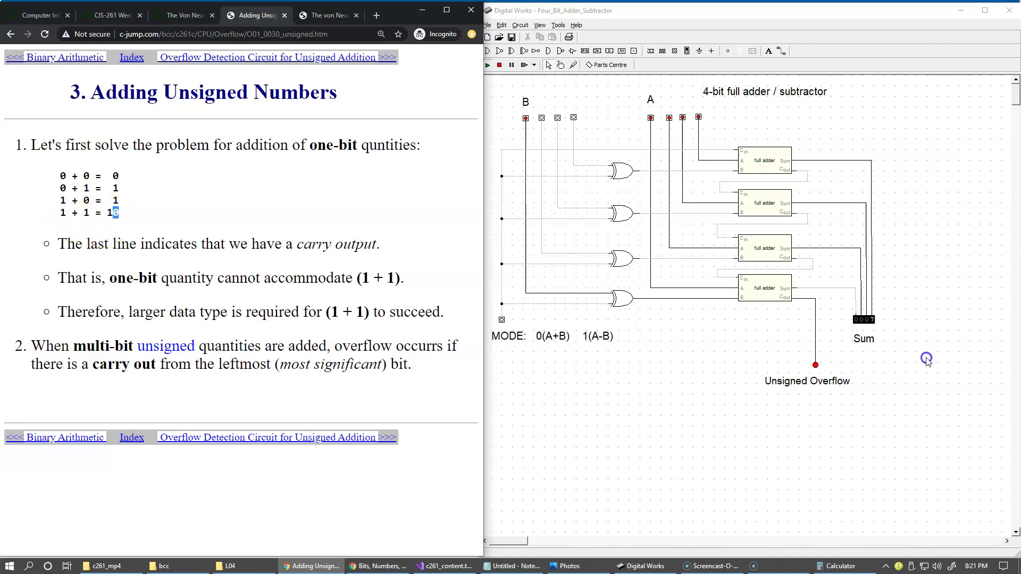
{"action": "left_click", "coordinate": [118, 214]}
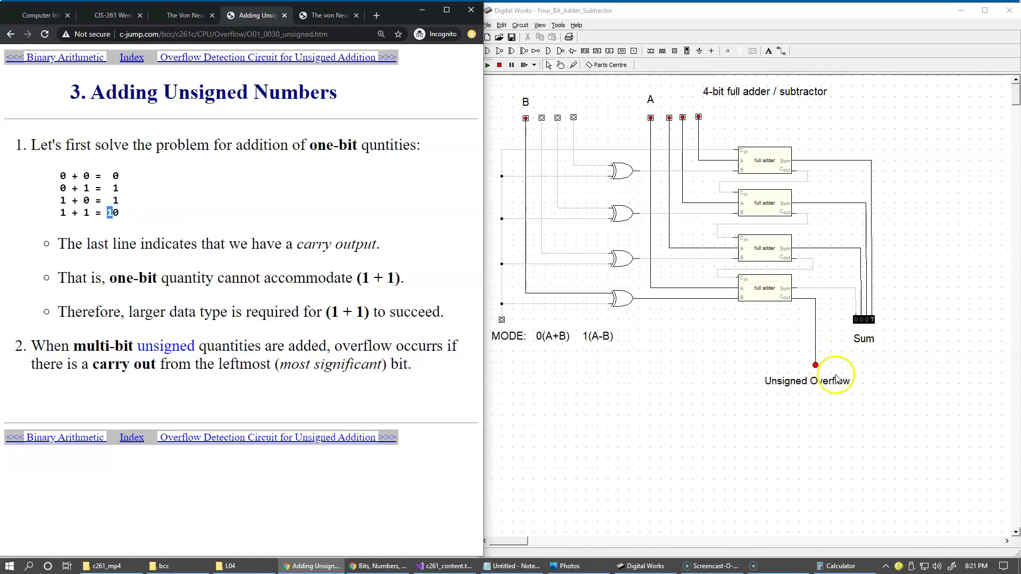
{"action": "left_click", "coordinate": [110, 214]}
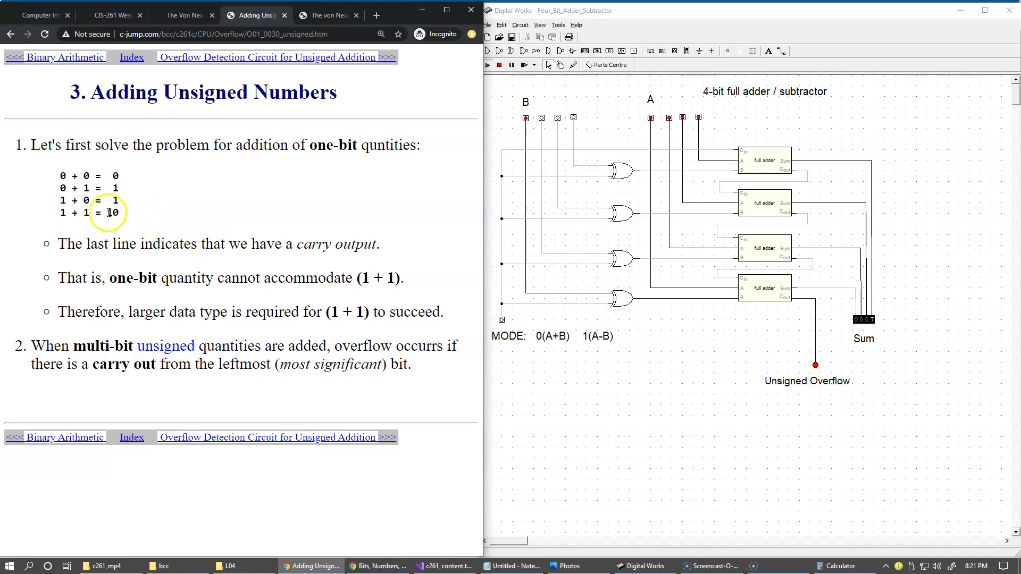
{"action": "double_click", "coordinate": [109, 213]}
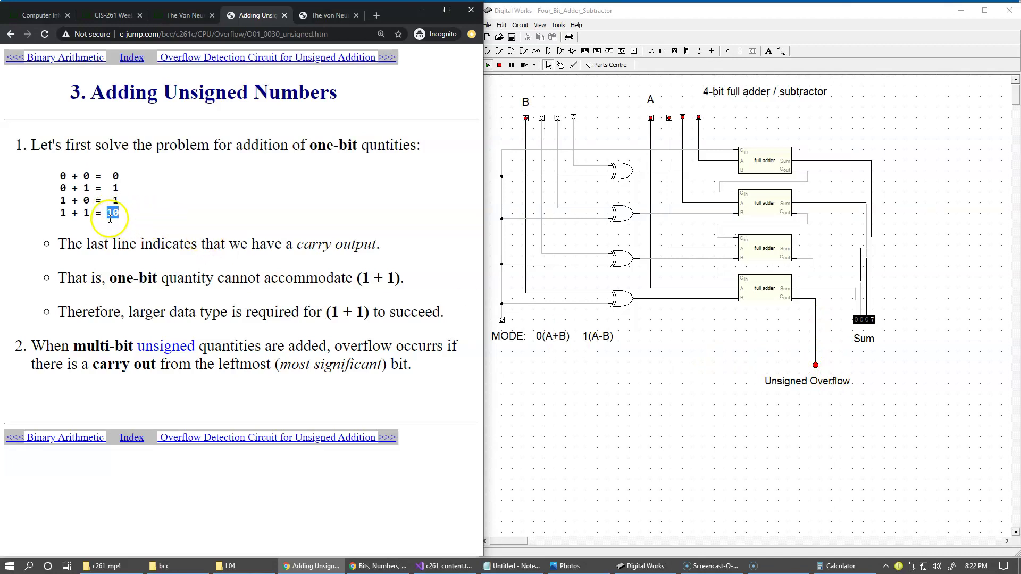
{"action": "left_click_drag", "start_coordinate": [106, 214], "coordinate": [112, 215]}
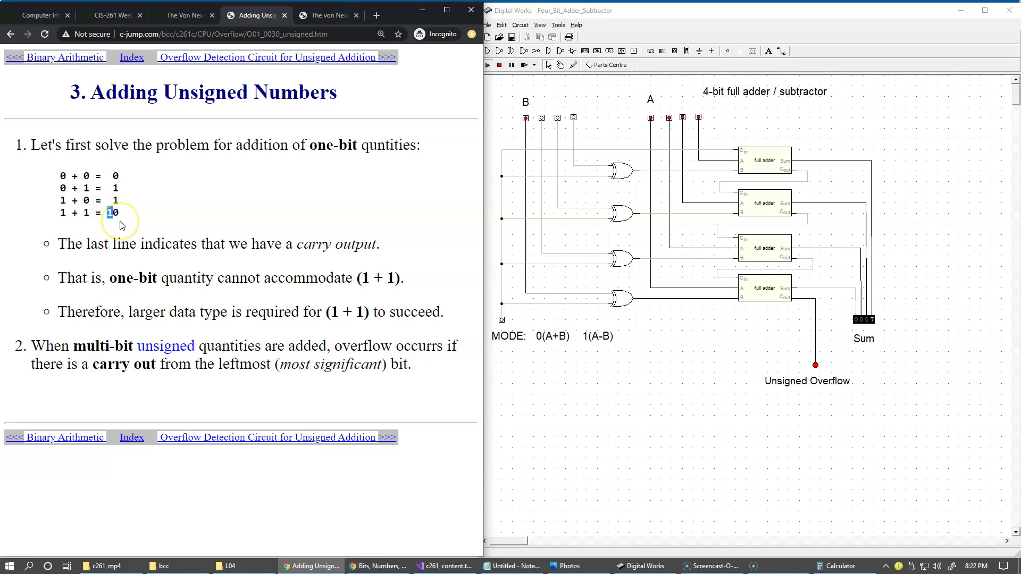